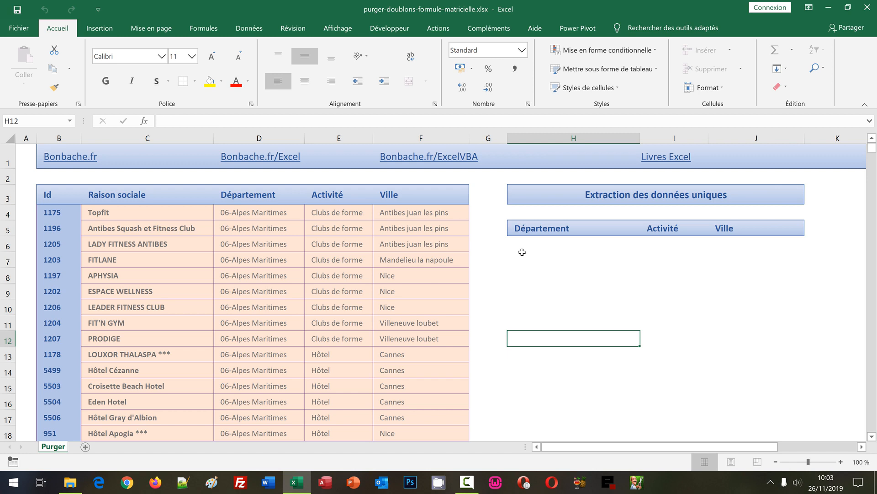
Step: Examine the source table's Raison sociale, Département, Activité and Ville columns and the empty extraction cells H6, I6 and J6
left_click(523, 254)
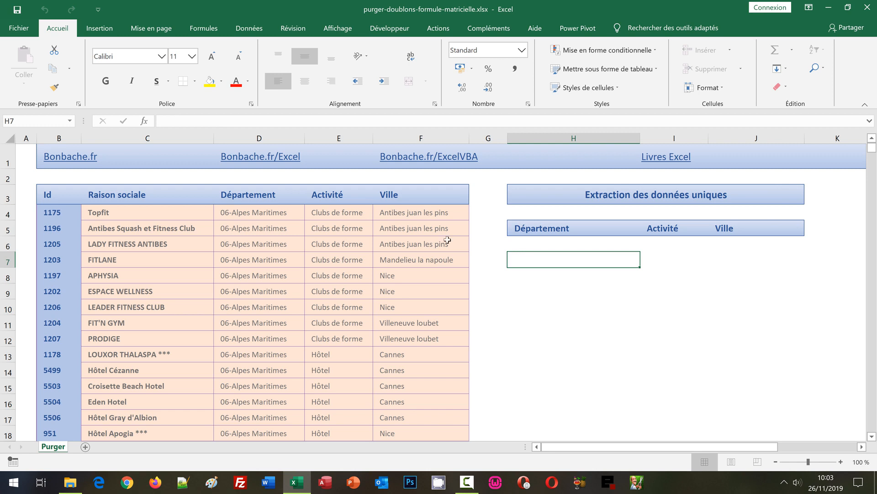
left_click(167, 215)
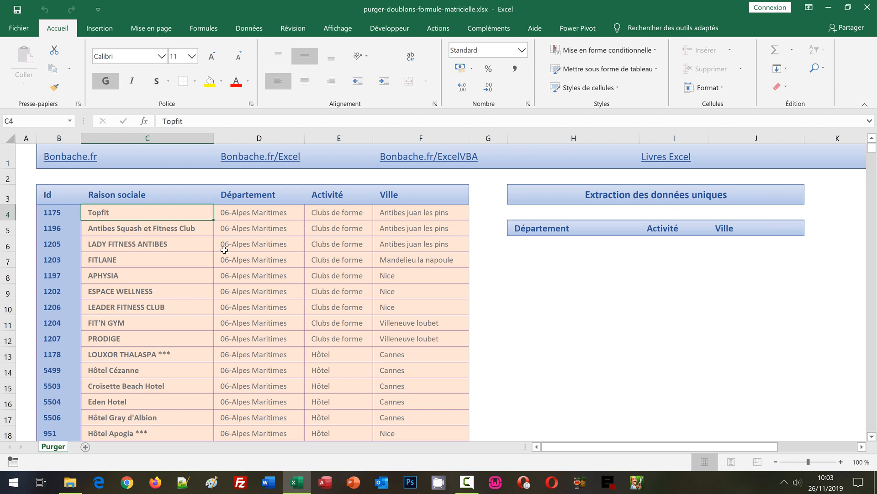
left_click(243, 215)
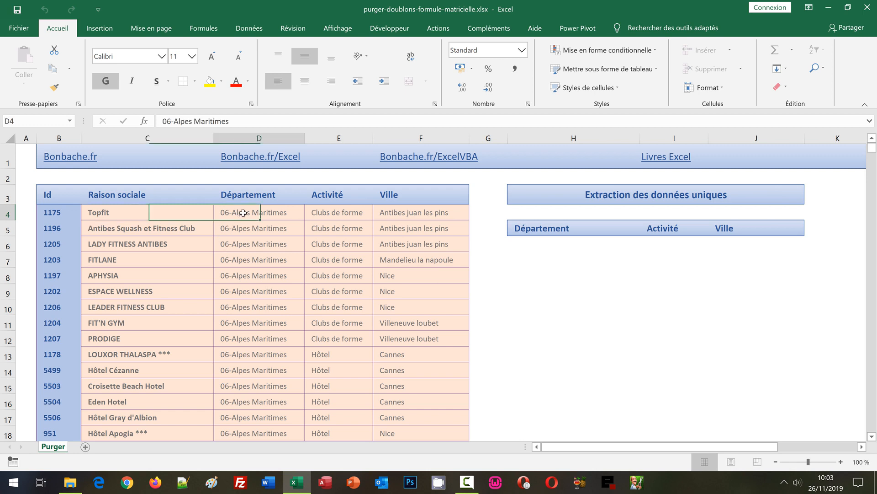
left_click(351, 211)
left_click(420, 213)
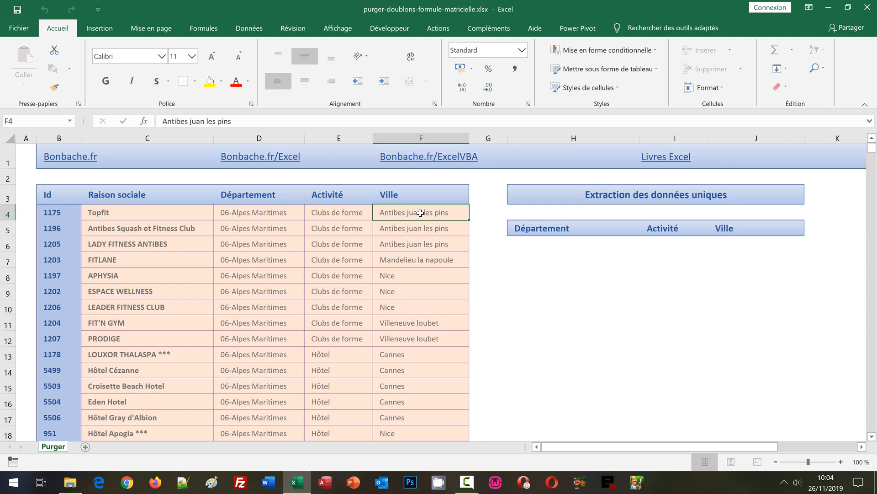
left_click(327, 274)
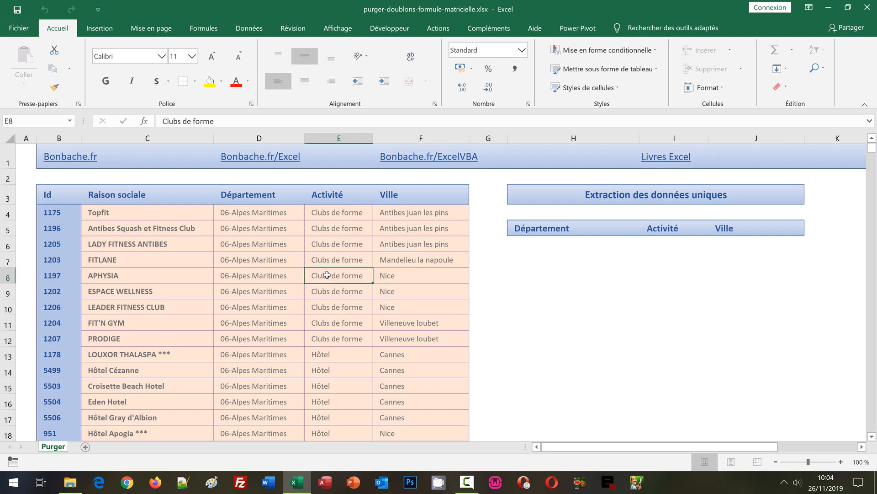
left_click(535, 241)
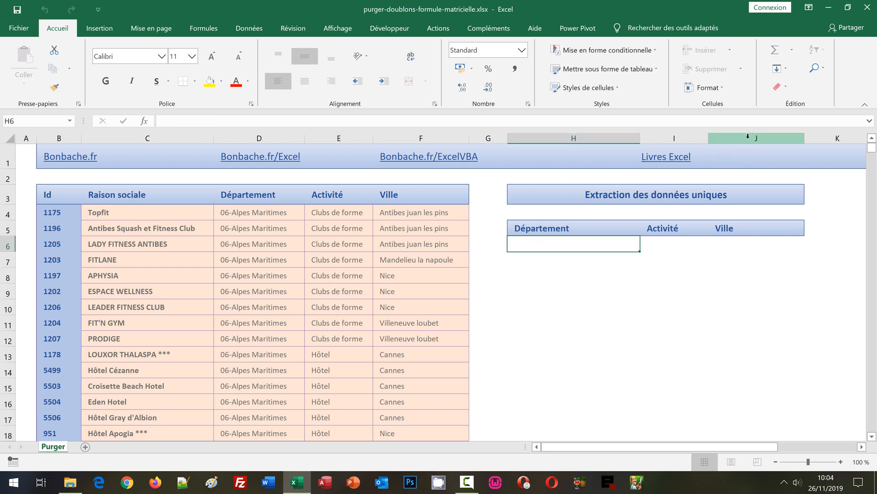
left_click(663, 249)
left_click(741, 241)
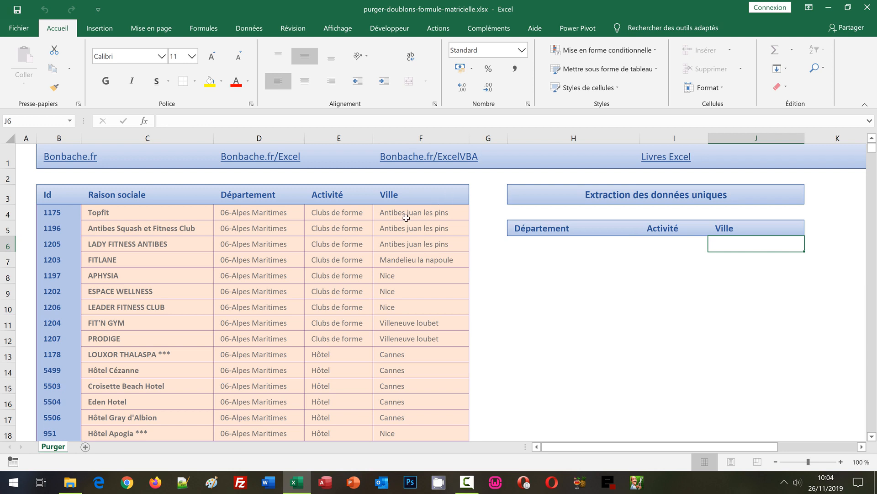
Step: Review the workbook's named ranges and display the cells covered by the Département range
left_click(70, 121)
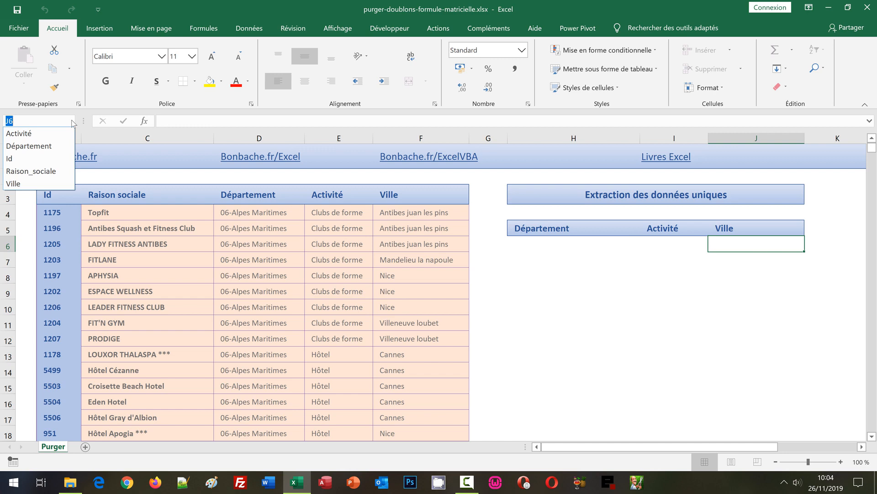
left_click(44, 147)
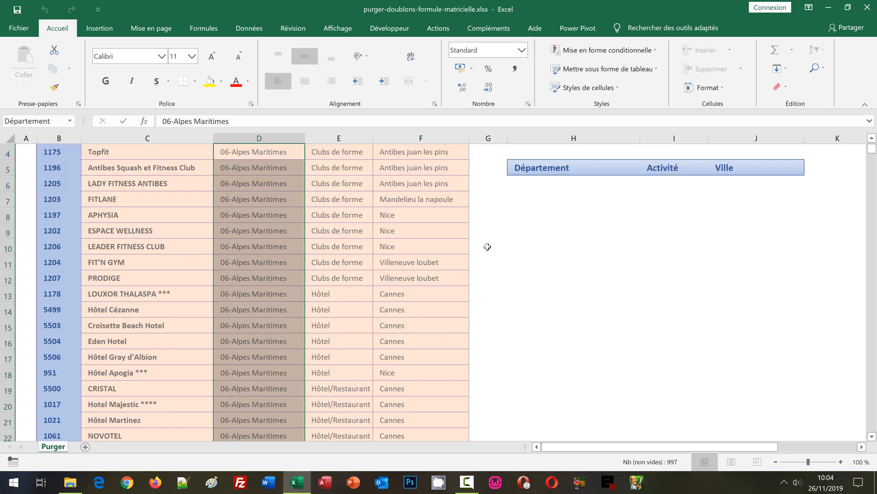
scroll(488, 247, "up", 1)
left_click(494, 256)
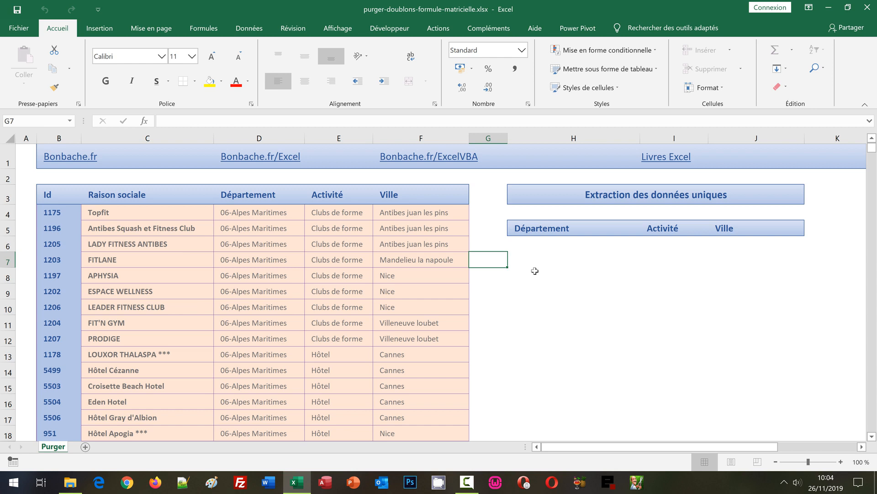
Step: Start a formula in cell H6 under the Département extraction heading with =Si(EstNa(
left_click(531, 245)
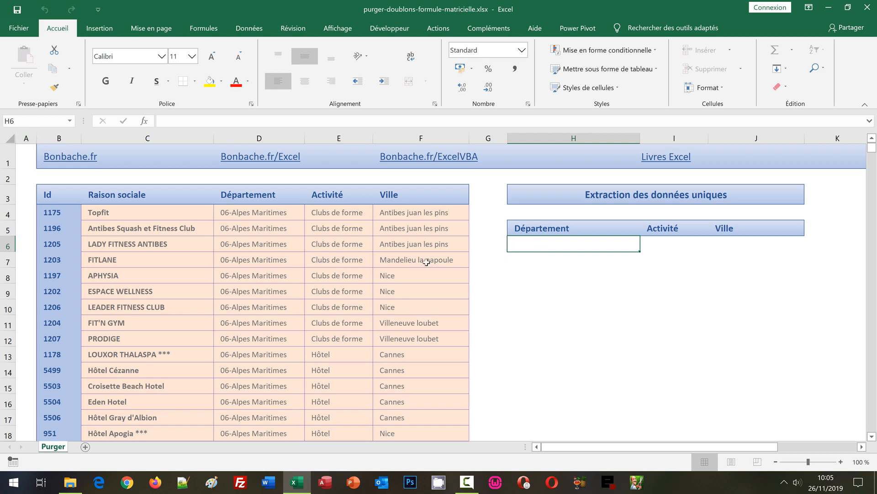
type("=")
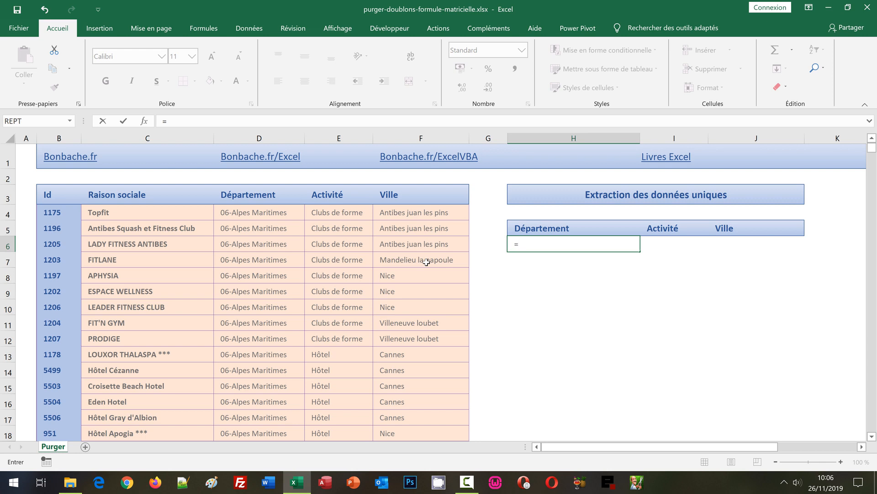
type("S")
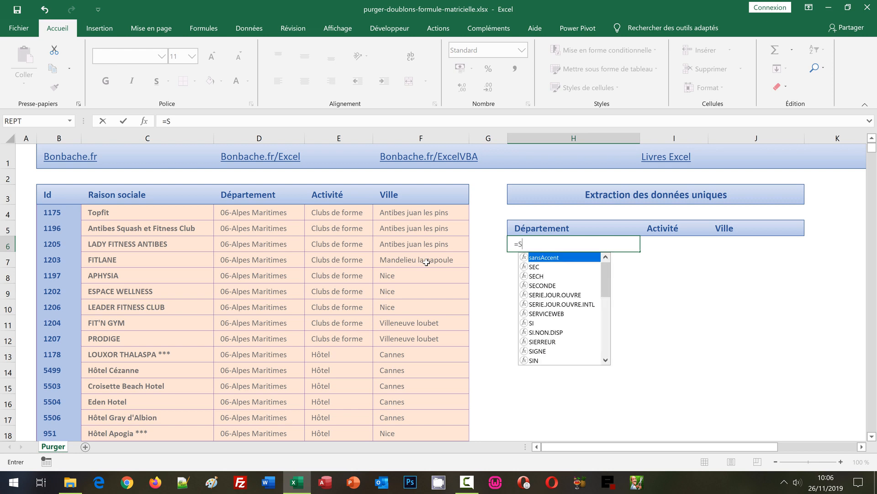
type("i(")
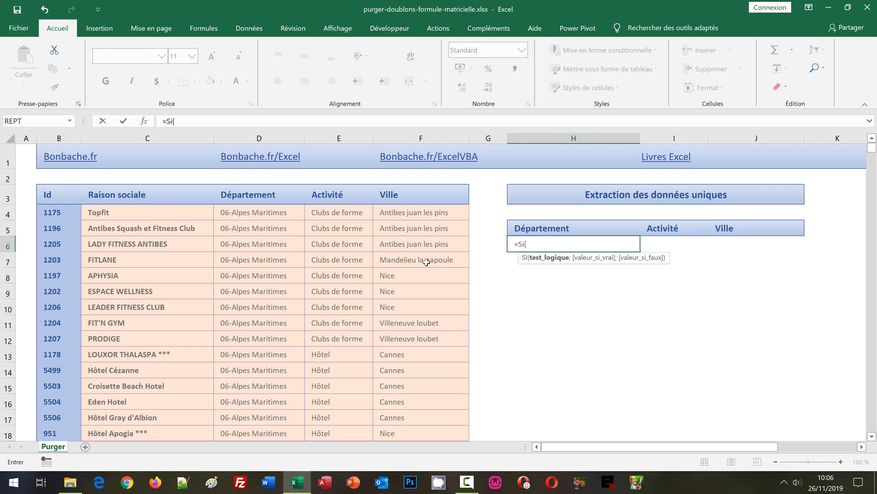
type("EstN")
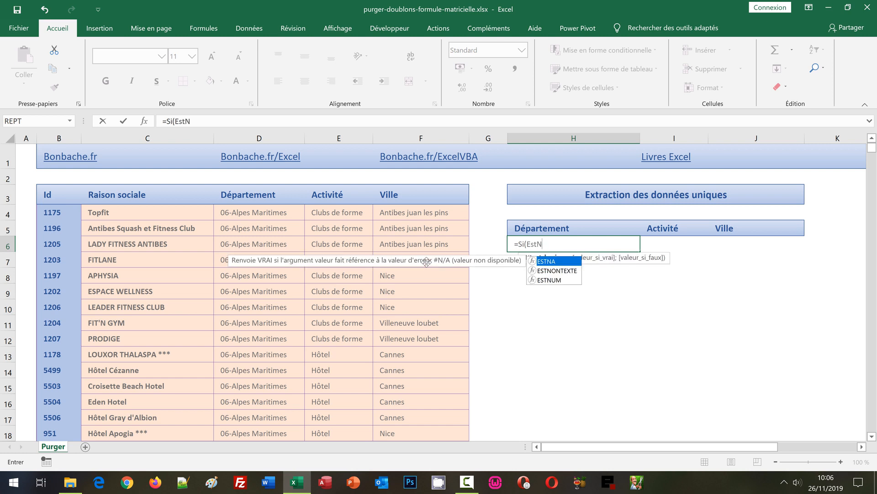
type("a")
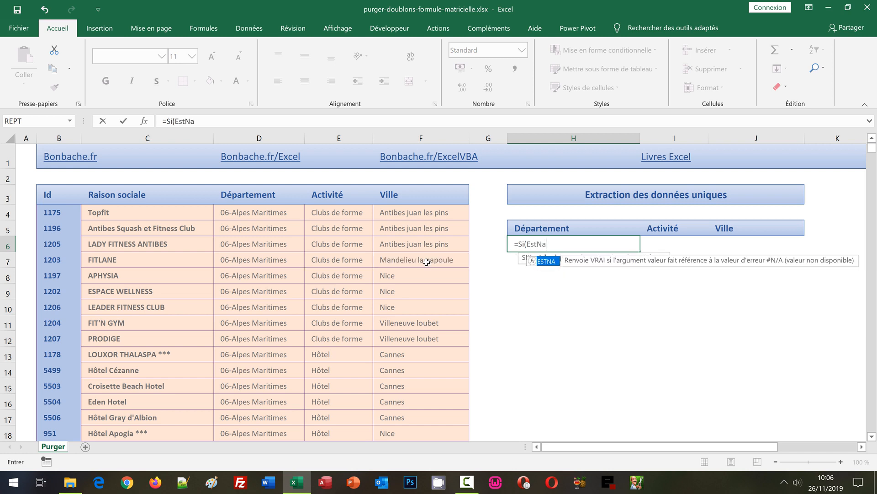
type("(")
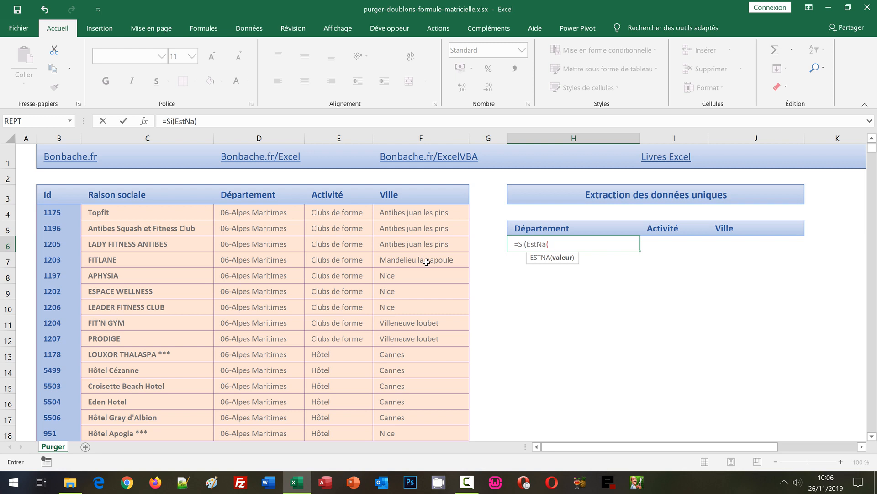
Step: Nest Equiv( inside EstNa in the H6 formula, with lookup value 0 and Nb.Si( as the lookup array
type("Equiv")
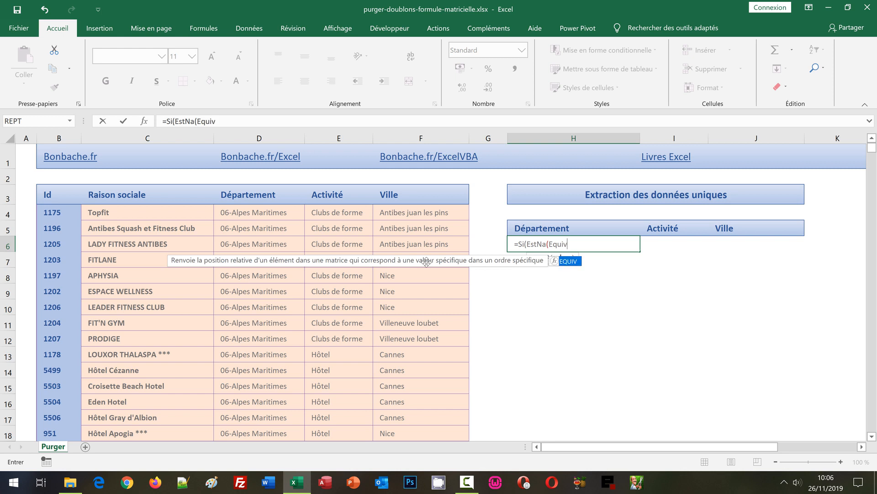
type("(")
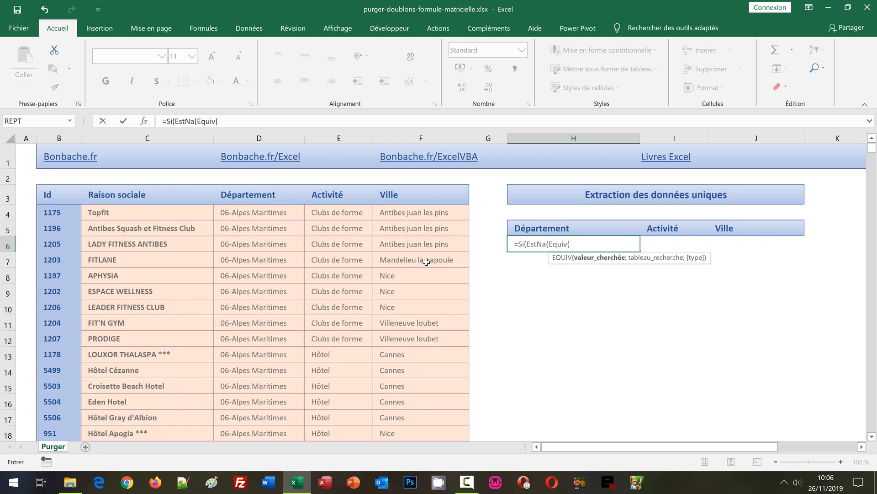
type("0")
type(";")
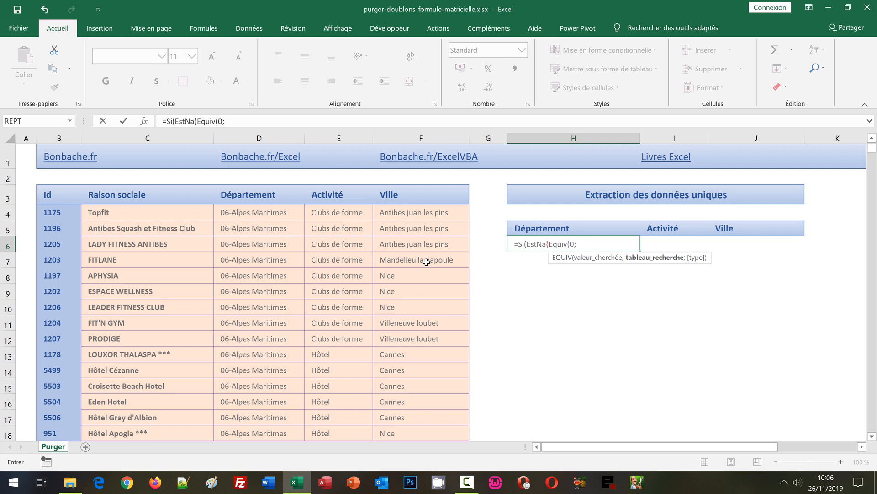
type("Nb")
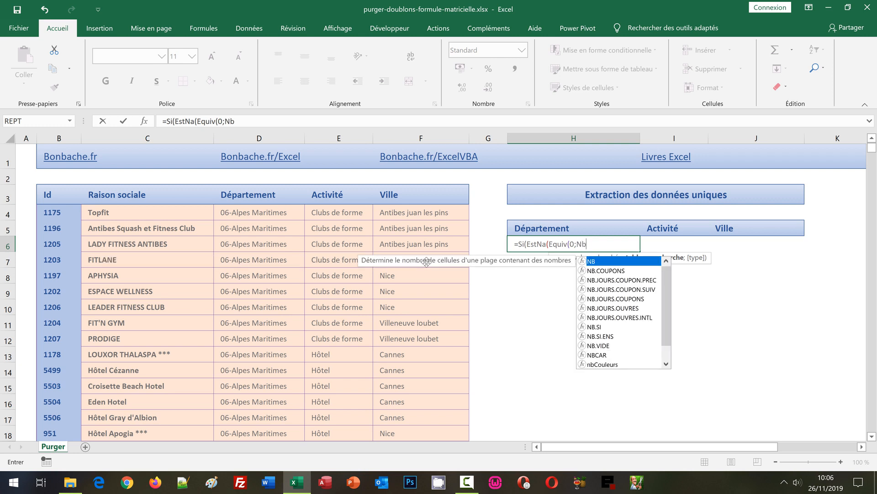
type(".Si(")
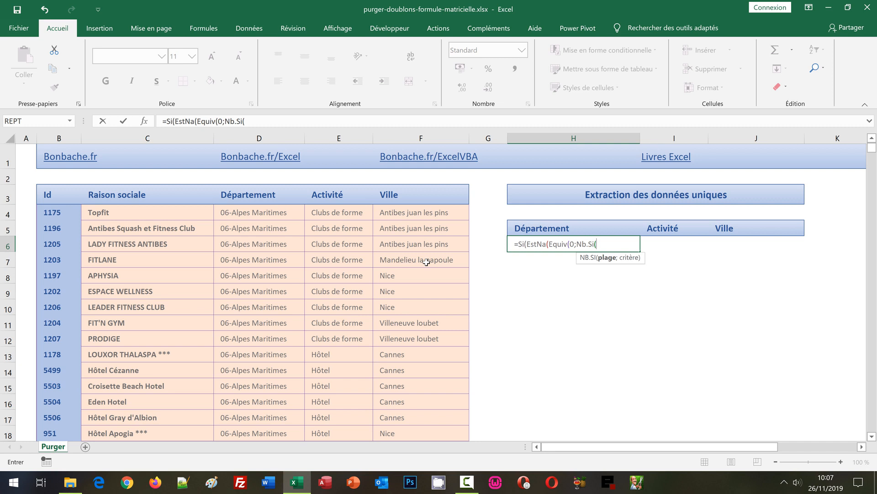
Step: Enter H$5:H5 as the Nb.Si range in the H6 formula, fixing only the row of the first reference
left_click(536, 225)
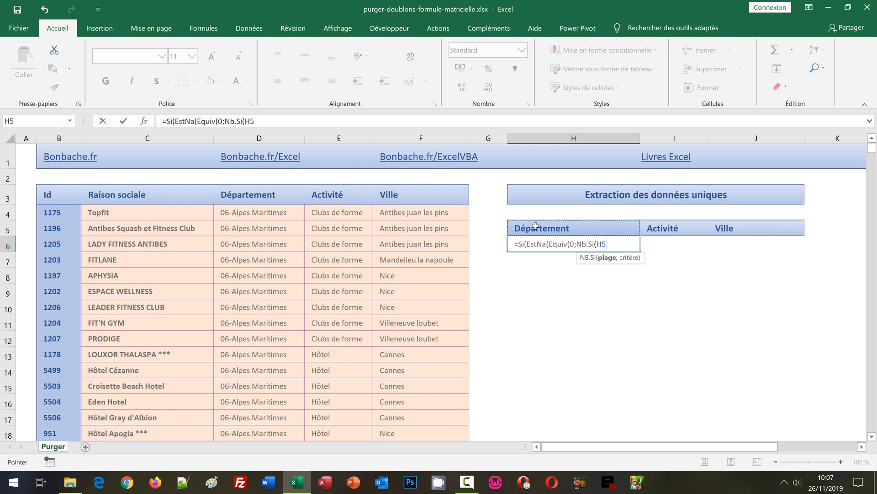
key("F8")
double_click(248, 121)
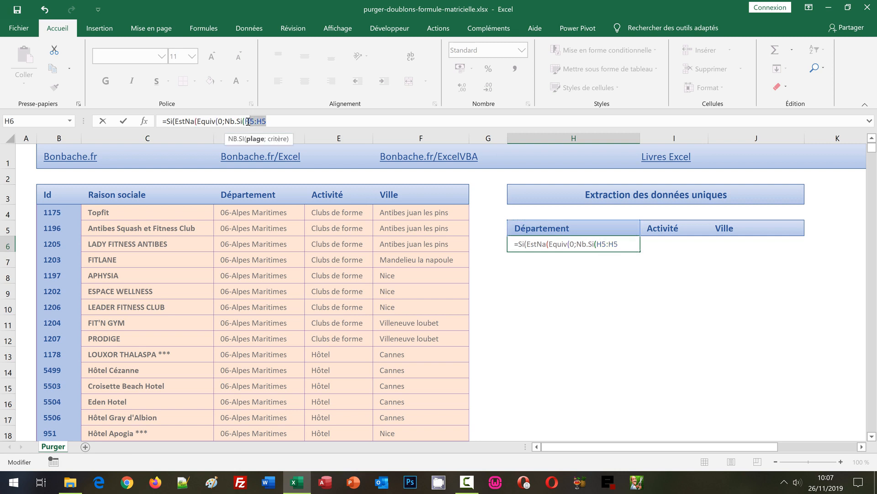
left_click(247, 121)
key("F4")
key("F4")
left_click(276, 120)
type(":H5;")
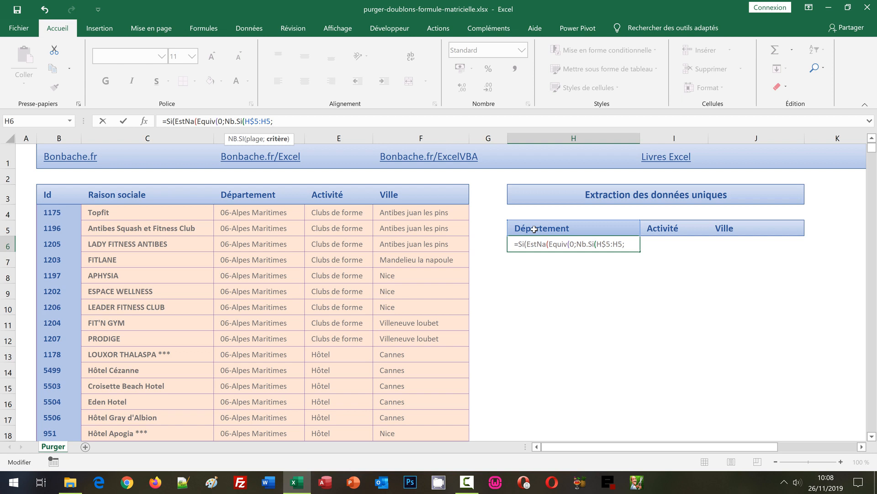
Step: Add Indirect(H$5) as the Nb.Si criterion in the H6 formula and close the Nb.Si function
type("Indirect")
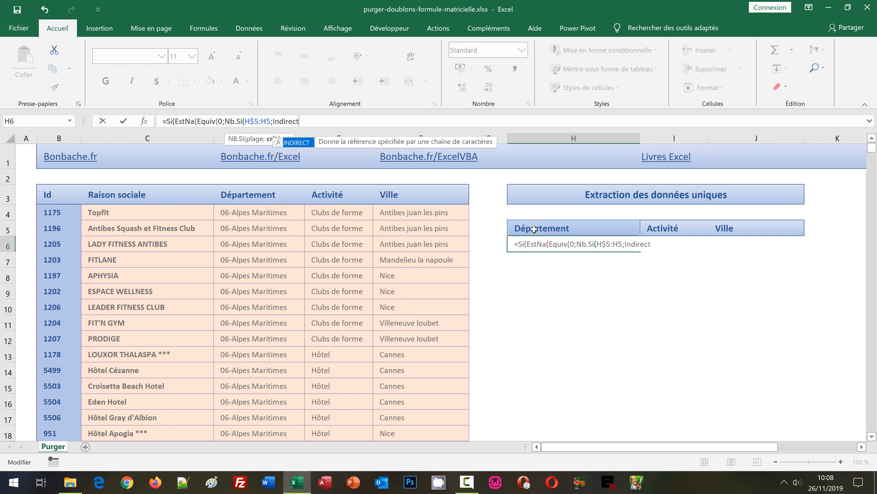
type("(")
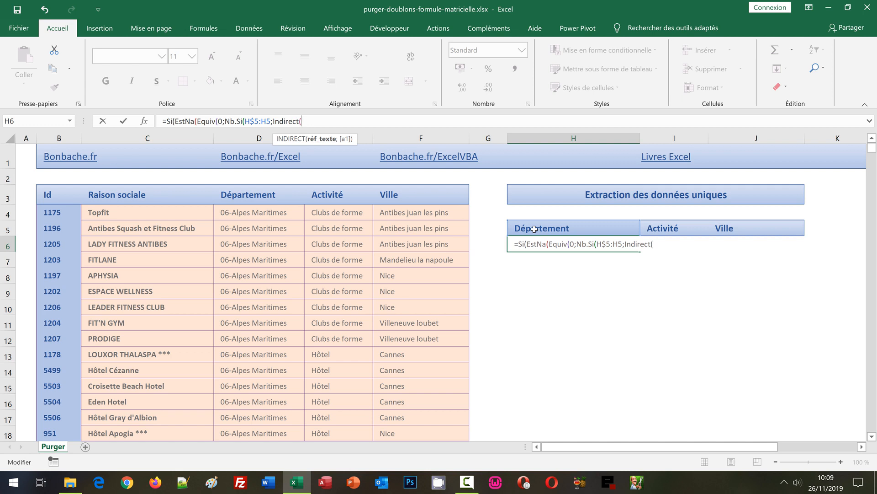
left_click(534, 229)
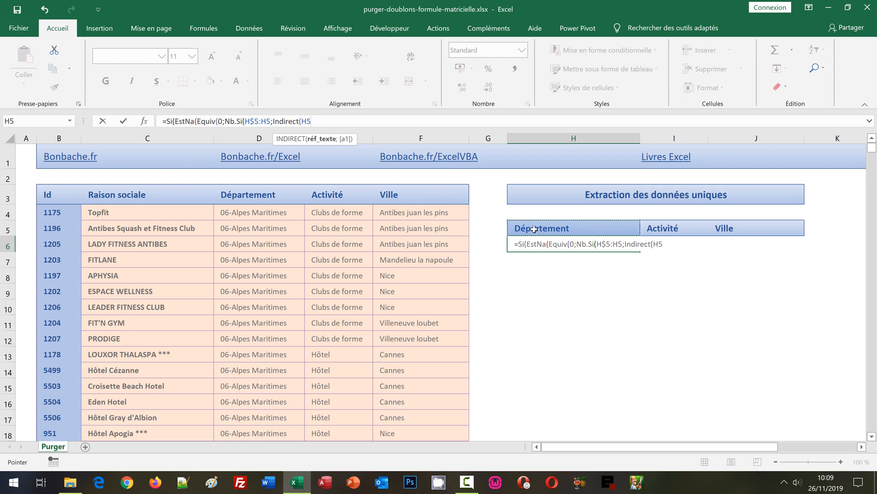
key("F4")
key("F4")
type(")")
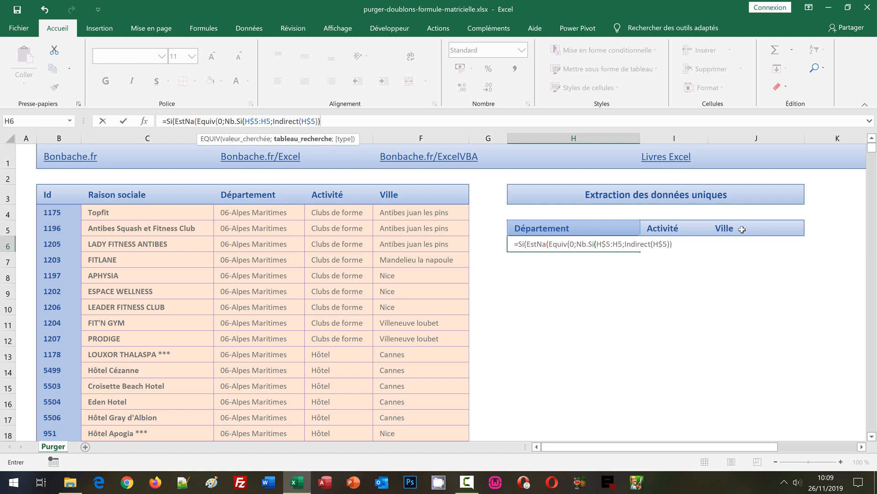
Step: Set the Equiv match type to 0, close Equiv and EstNa, and give Si an empty string "" as its value if true
type(";")
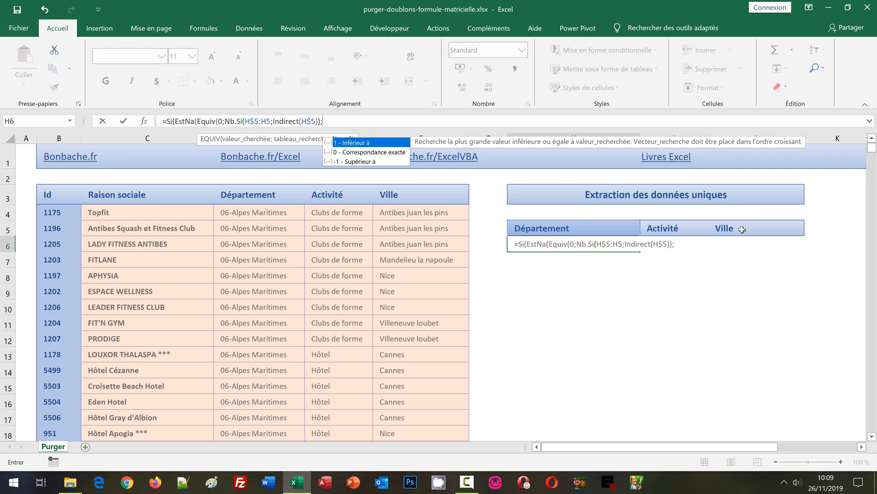
type("0")
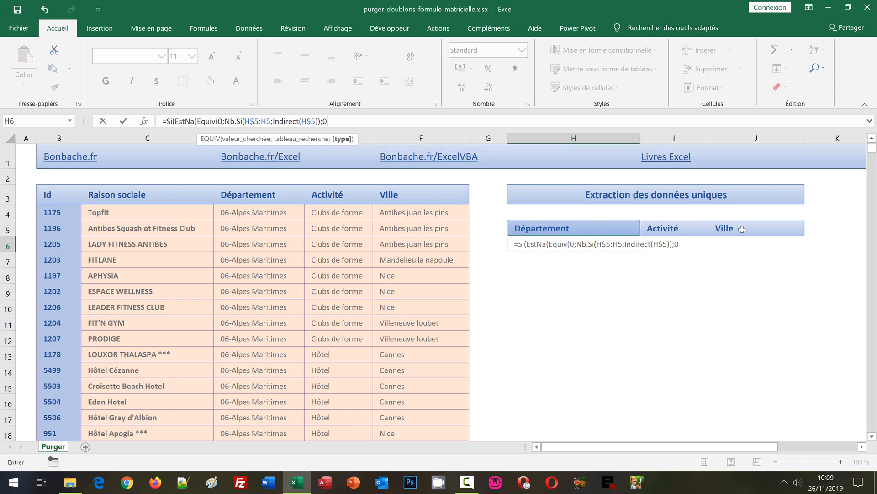
type("))")
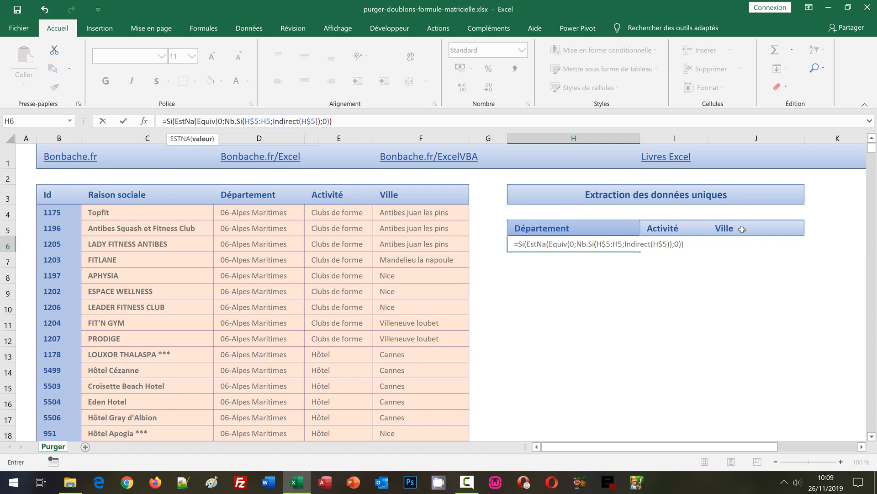
type(")")
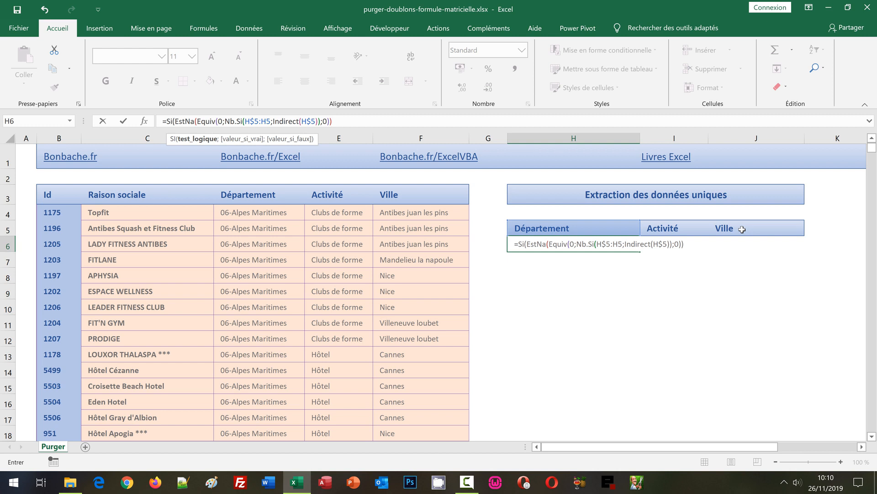
type(";")
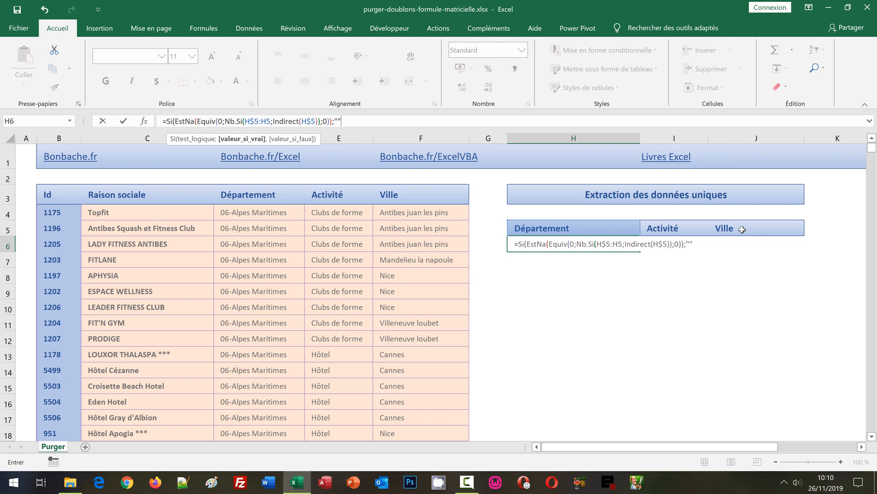
type(";")
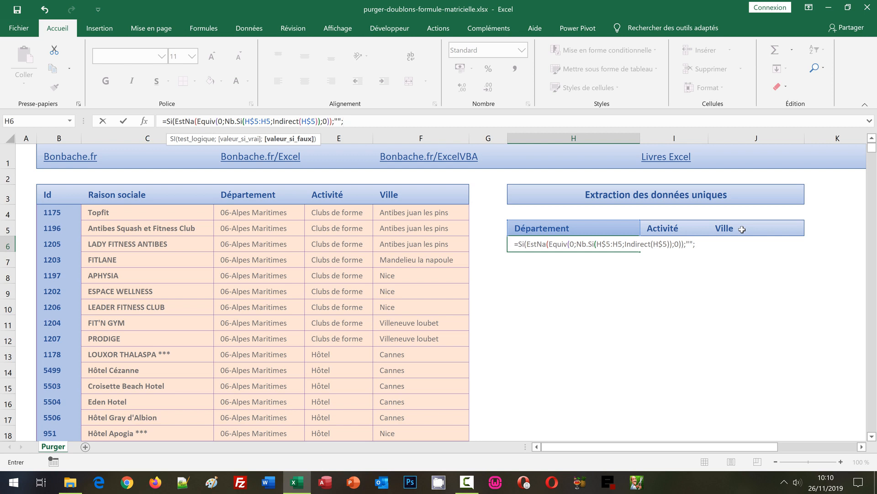
Step: Add Index( as the Si value if false in the H6 formula, with Indirect(H$5) as its array
type("I")
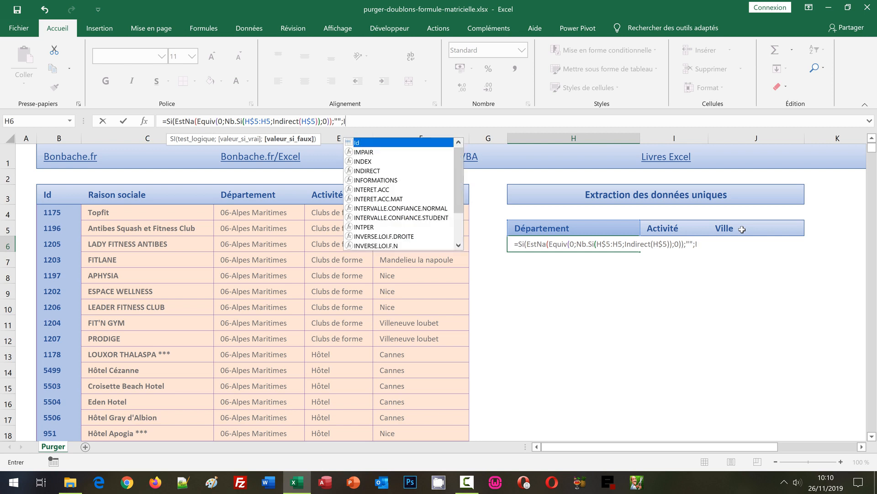
type("ndex(")
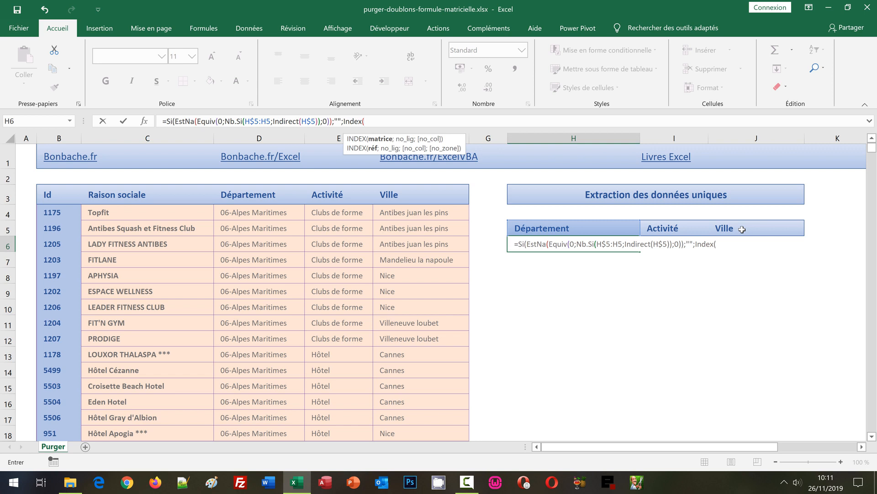
type("Indi")
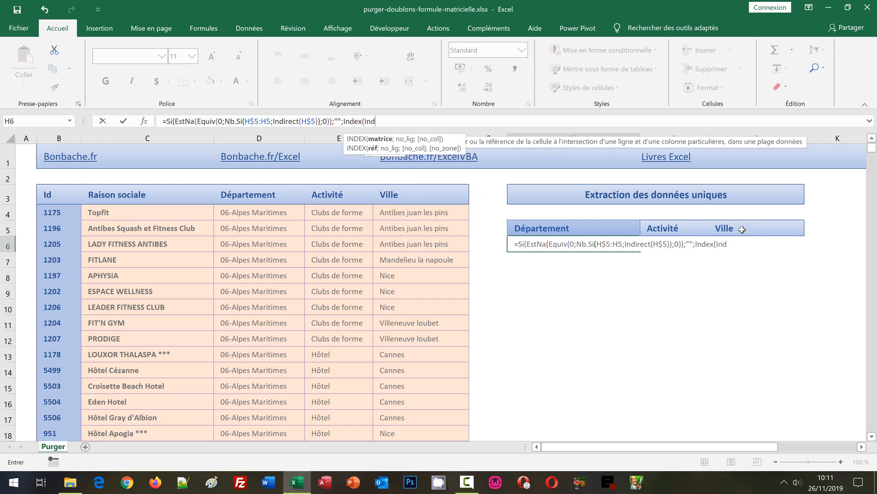
type("rect(")
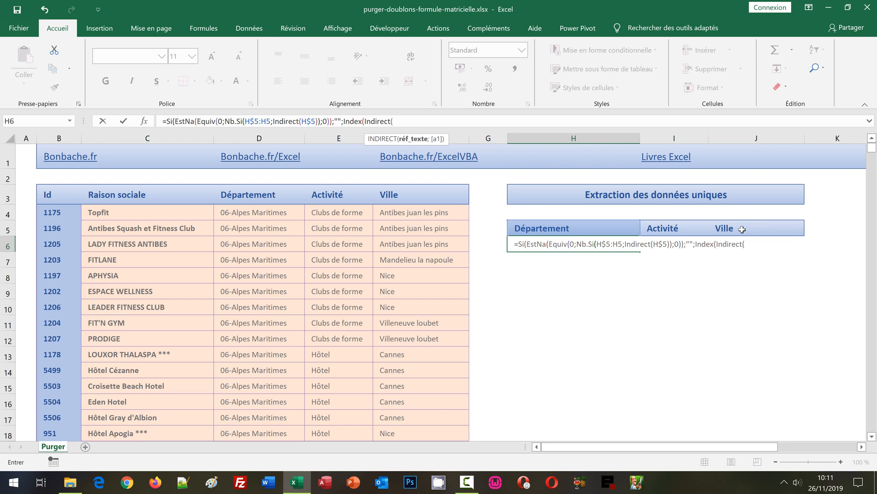
left_click(561, 230)
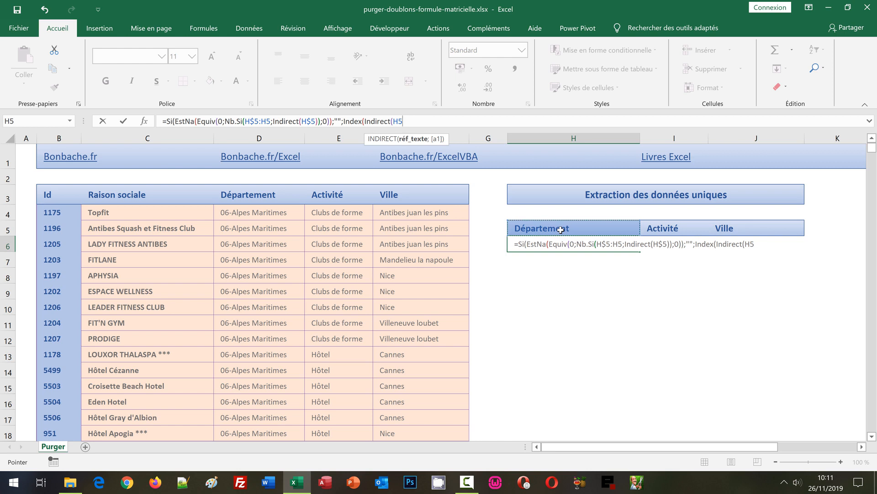
key("F4")
key("F4")
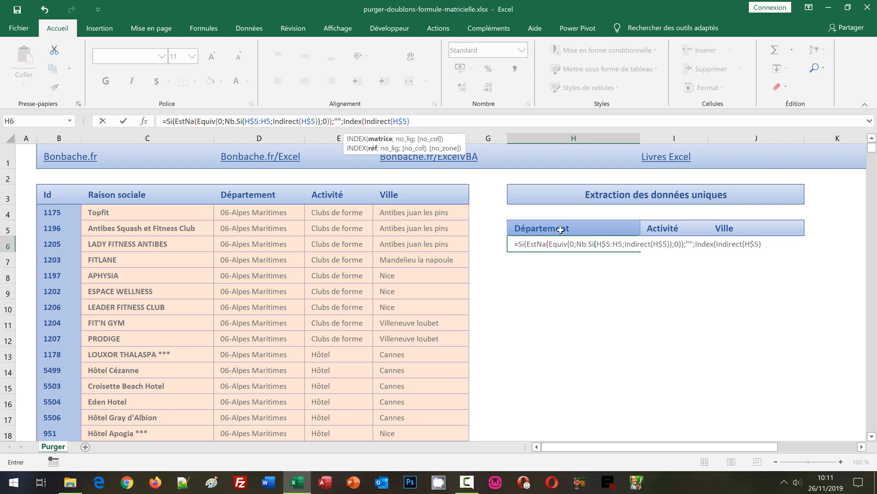
type(";")
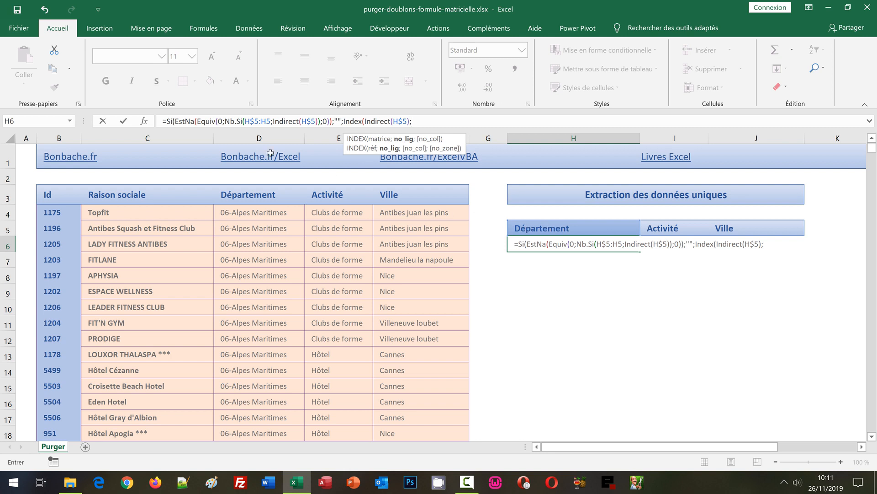
Step: Copy the Equiv(0;Nb.Si(H$5:H5;Indirect(H$5));0) expression from inside EstNa and reuse it as the row number of Index
left_click(197, 120)
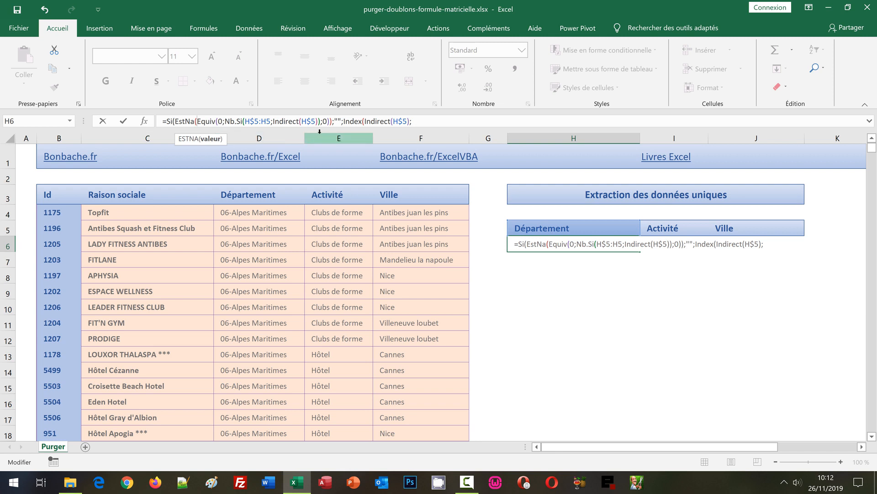
left_click(330, 121, "shift")
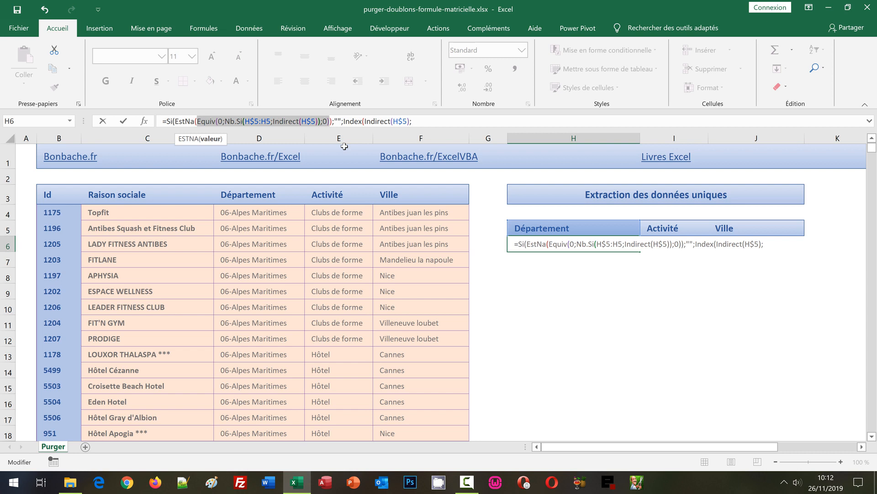
key("ctrl+c")
left_click(435, 120)
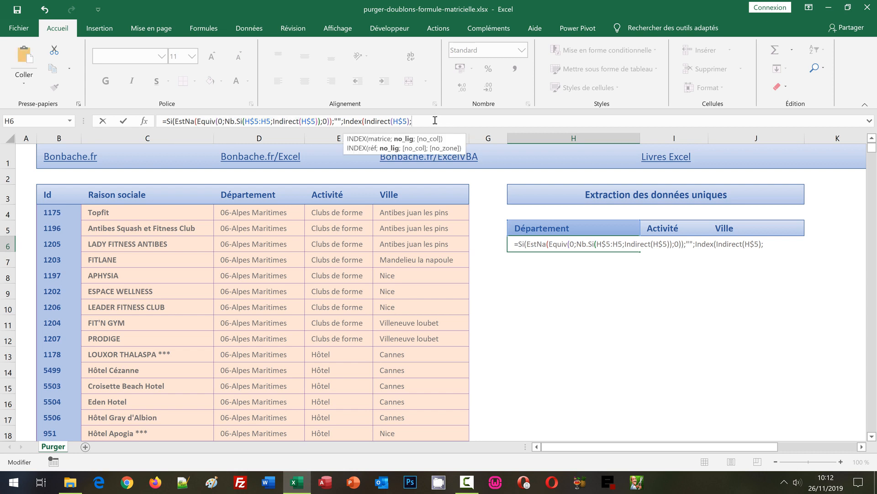
key("ctrl+v")
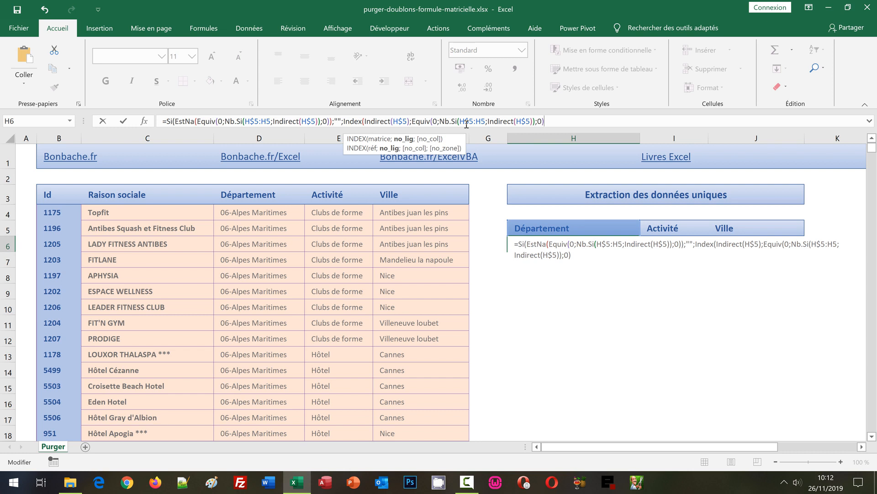
Step: Close the Index and Si functions and validate the H6 formula as an array formula
type(")")
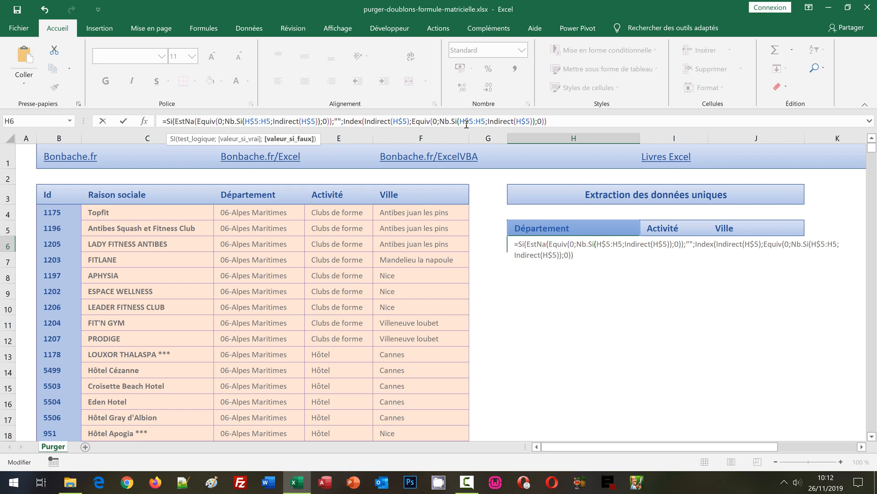
type(")")
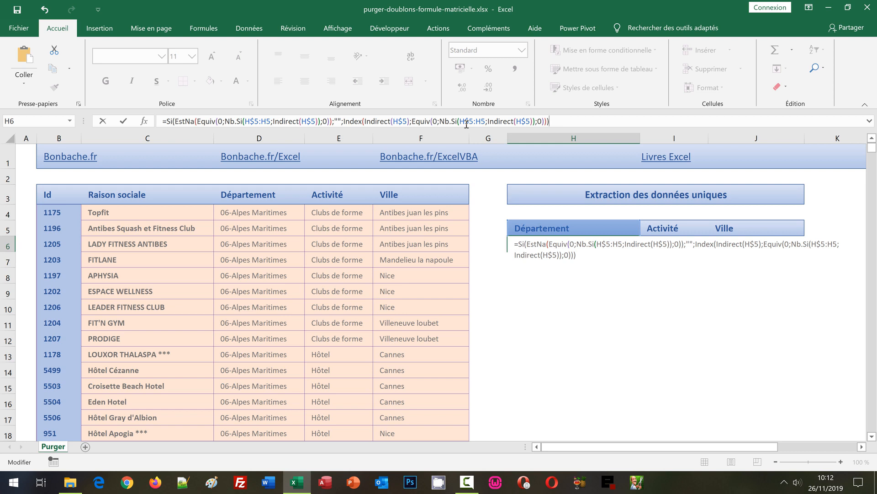
key("ctrl+shift+Return")
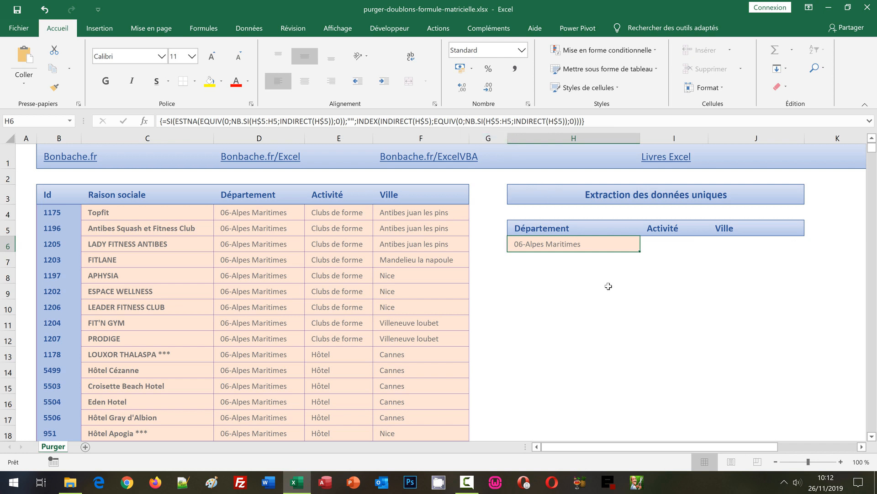
Step: Fill the H6 array formula down to row 11 and across to column J, covering H6:J11
left_click_drag(640, 253, 637, 330)
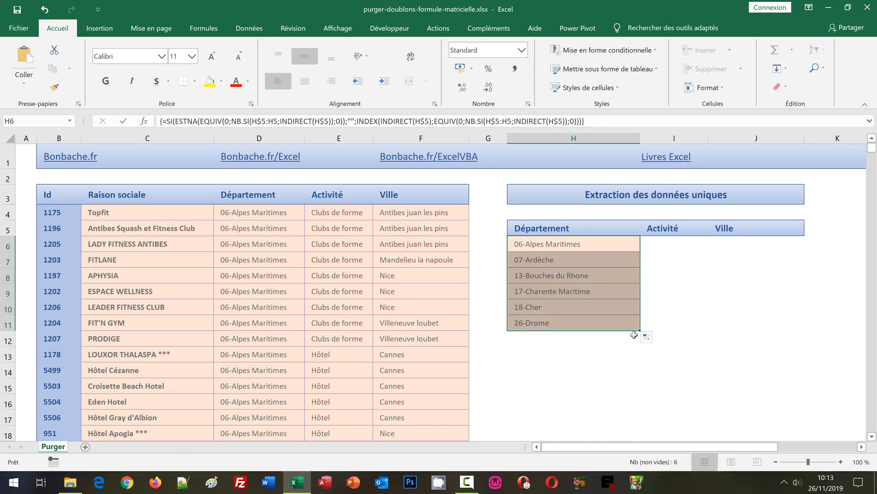
left_click_drag(640, 330, 772, 333)
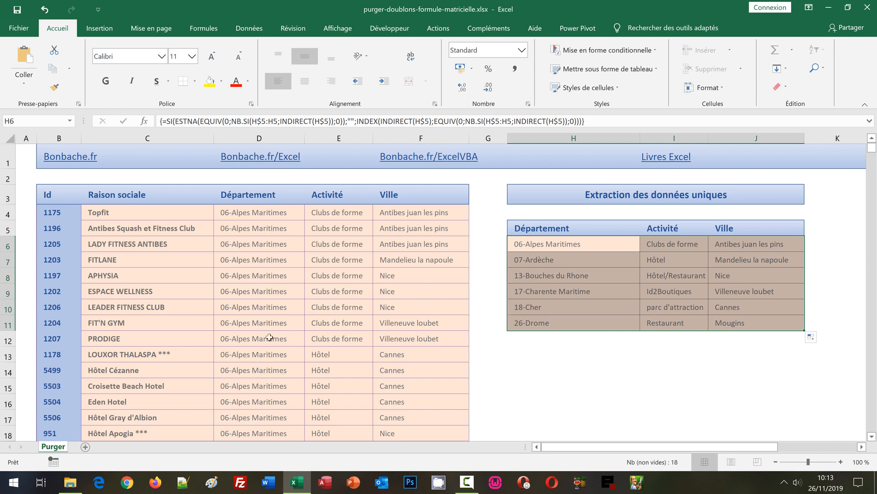
left_click(580, 375)
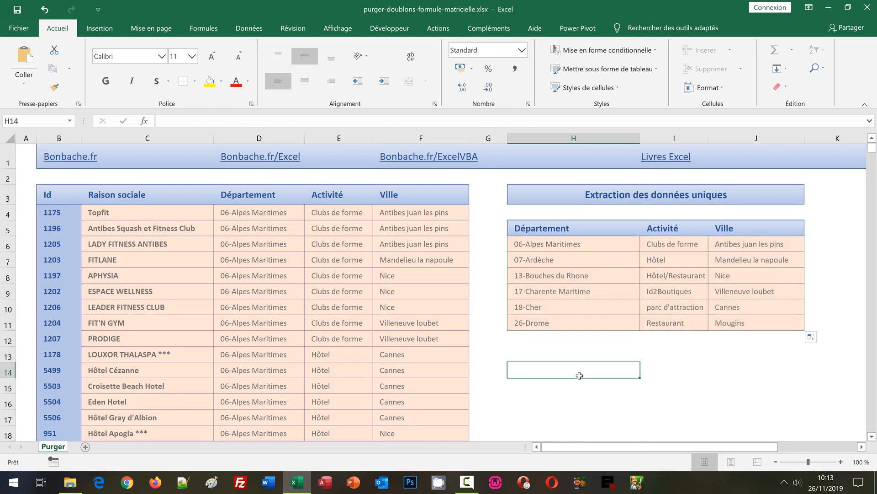